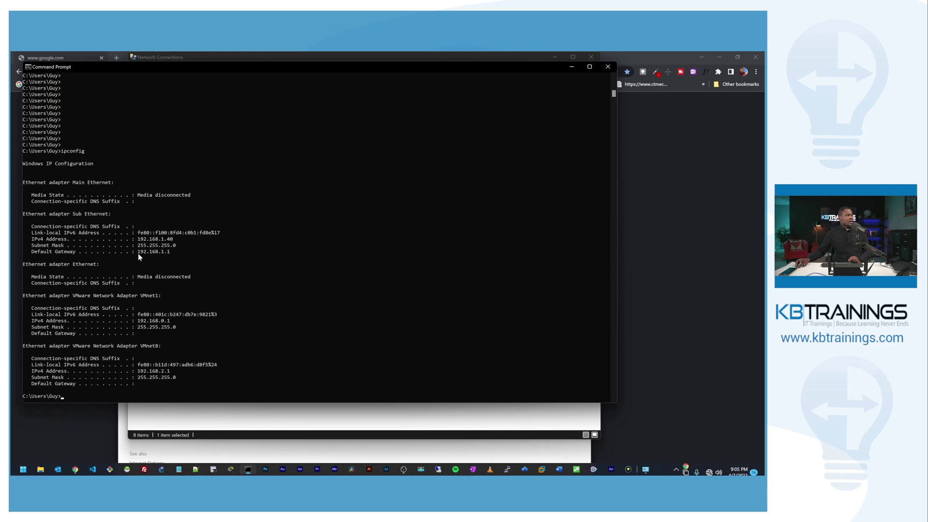
Switch to Chrome, open the default gateway address 192.168.1.1, and proceed past the certificate warning.
left_click_drag(137, 252, 168, 255)
left_click(718, 199)
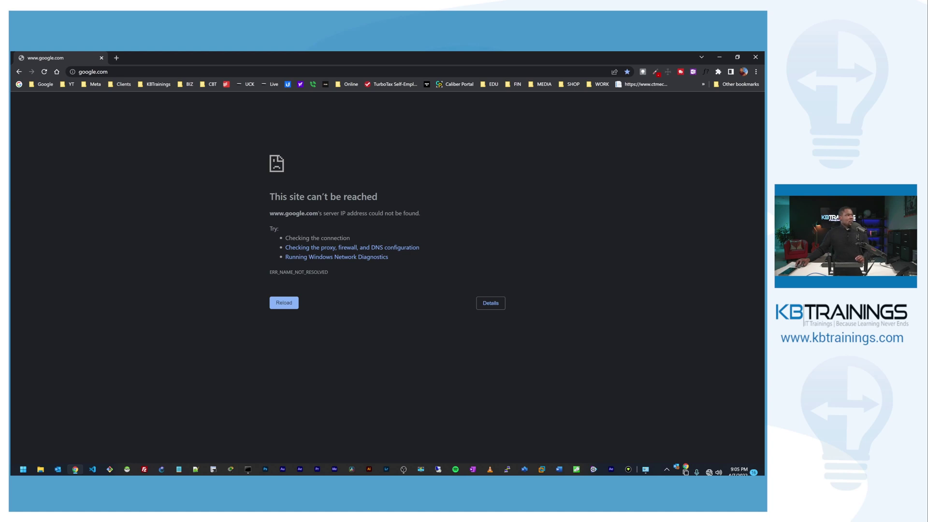
key("ctrl+l")
type("192")
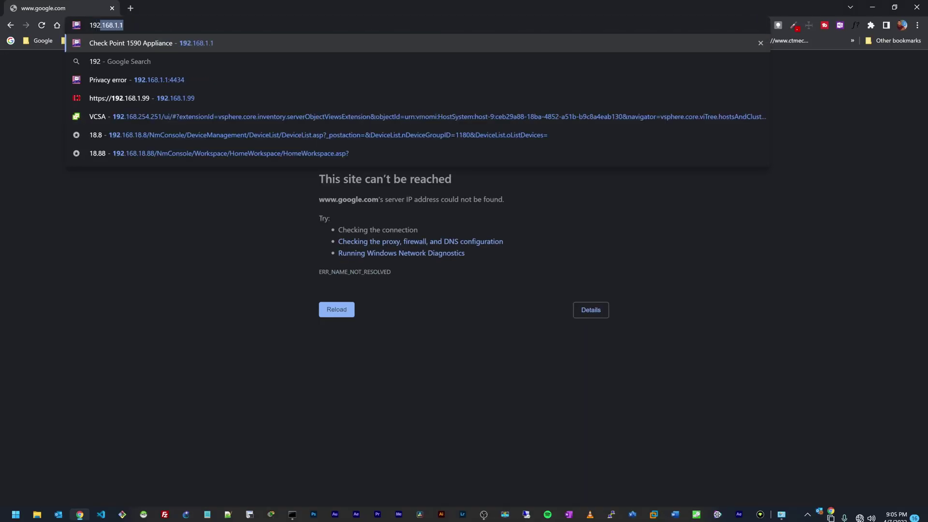
key("Return")
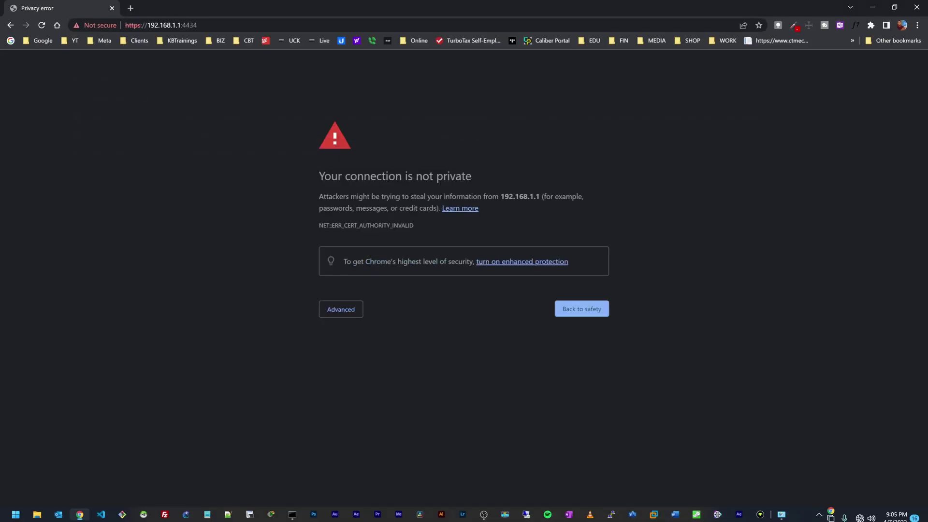
left_click(336, 309)
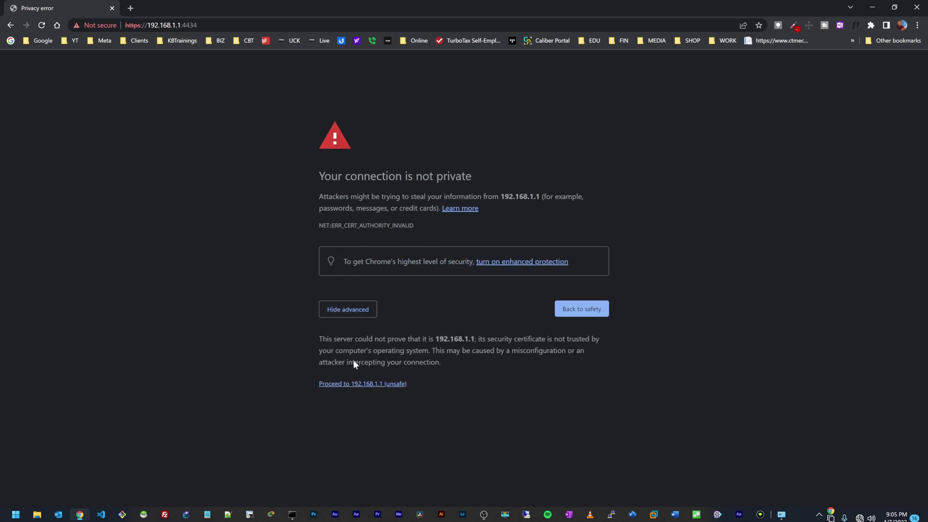
left_click(358, 384)
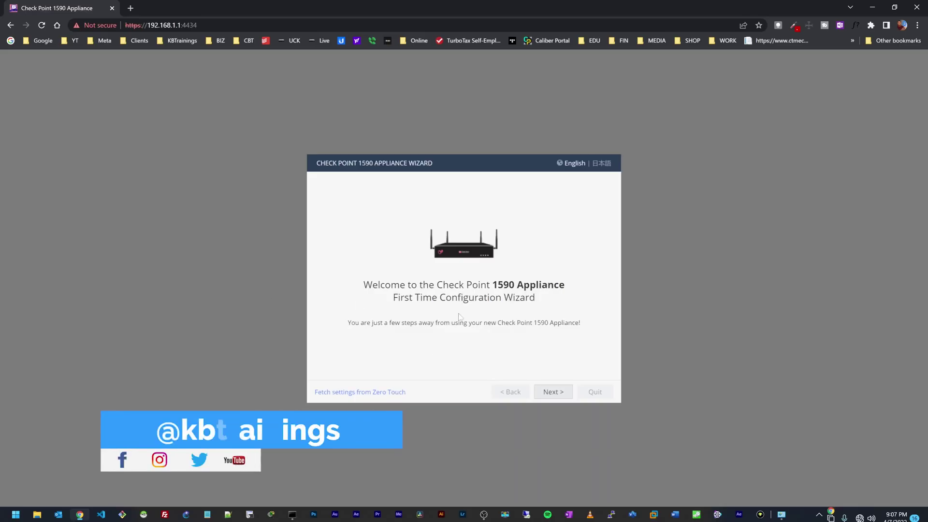
Start the First Time Configuration Wizard and set the administrator's name and password, confirming the password.
left_click(551, 393)
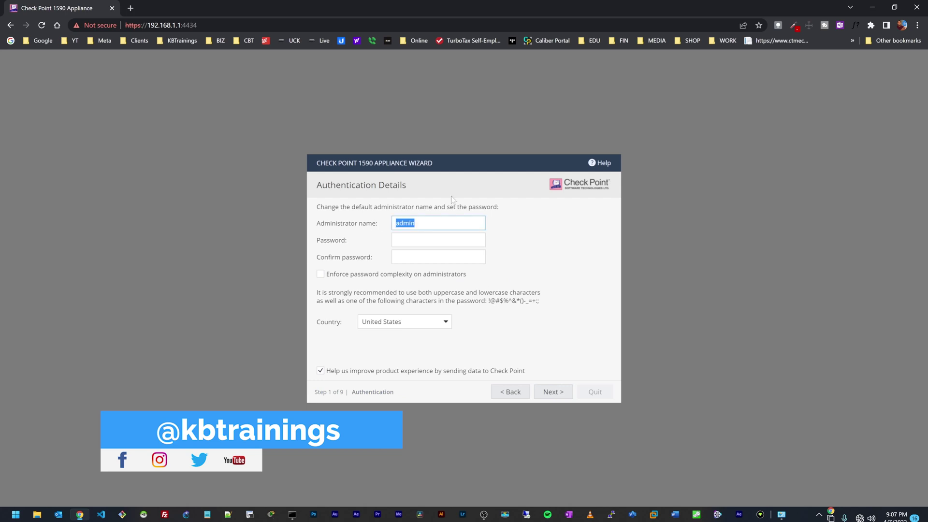
type("guy")
key("Tab")
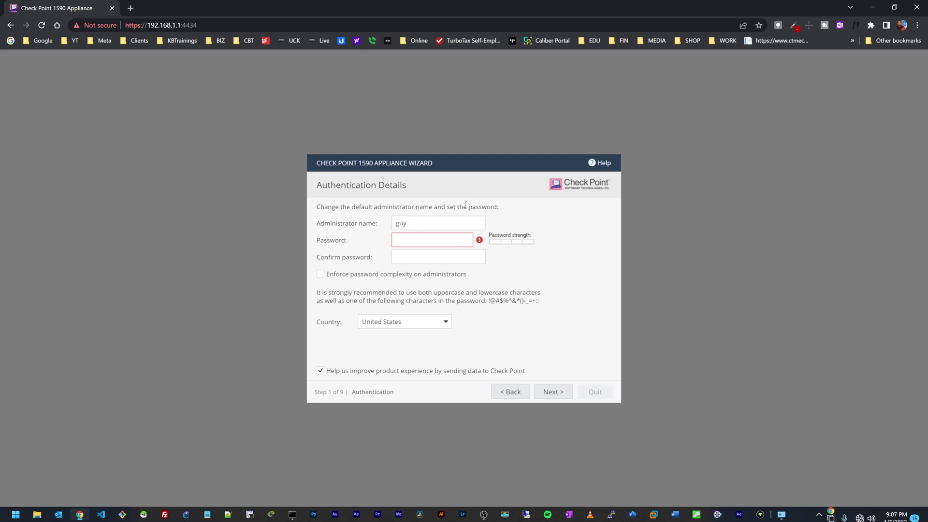
key("ctrl+v")
key("Tab")
key("ctrl+v")
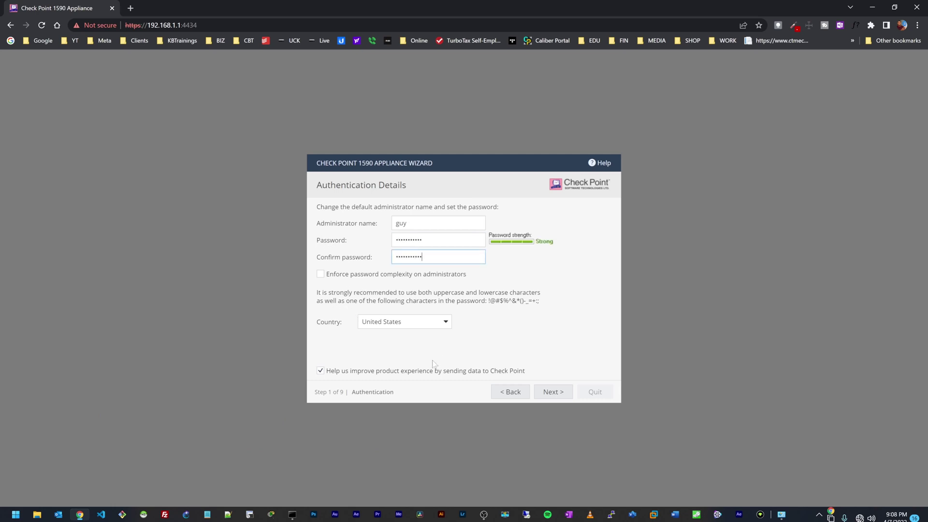
left_click(549, 392)
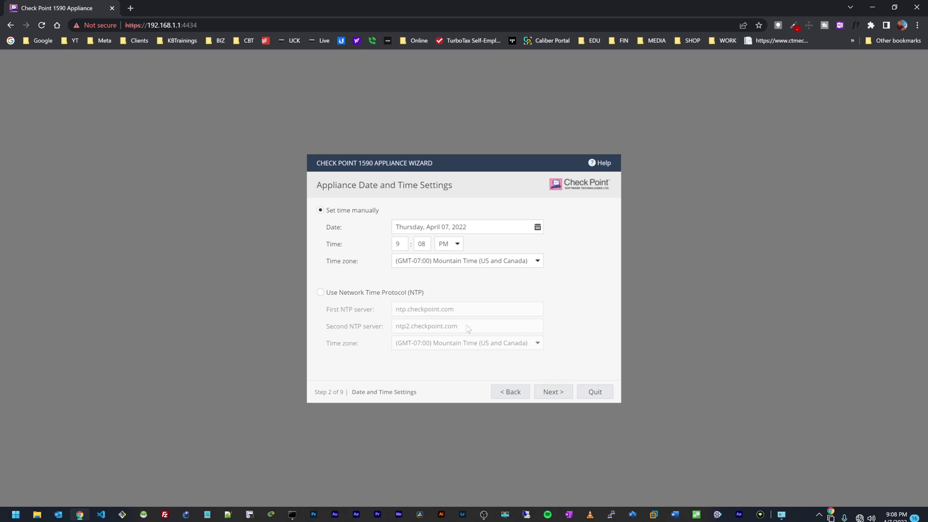
Accept the manual date and time settings and name the appliance 1590Home, leaving the domain name empty.
left_click(551, 392)
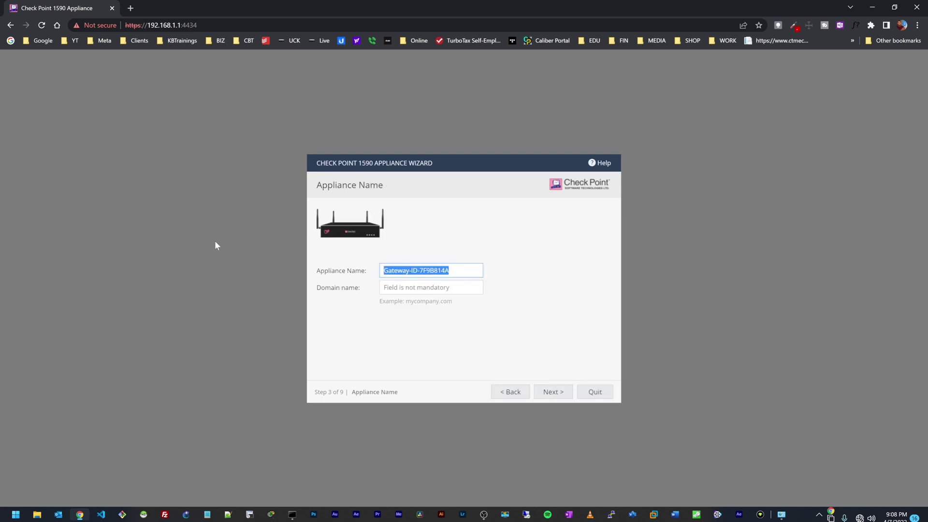
type("1590H")
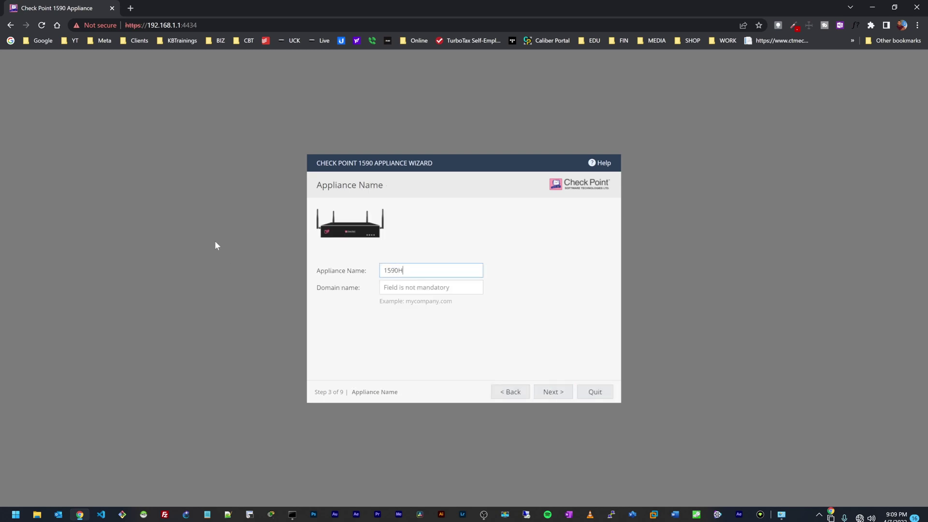
type("ome")
left_click(472, 354)
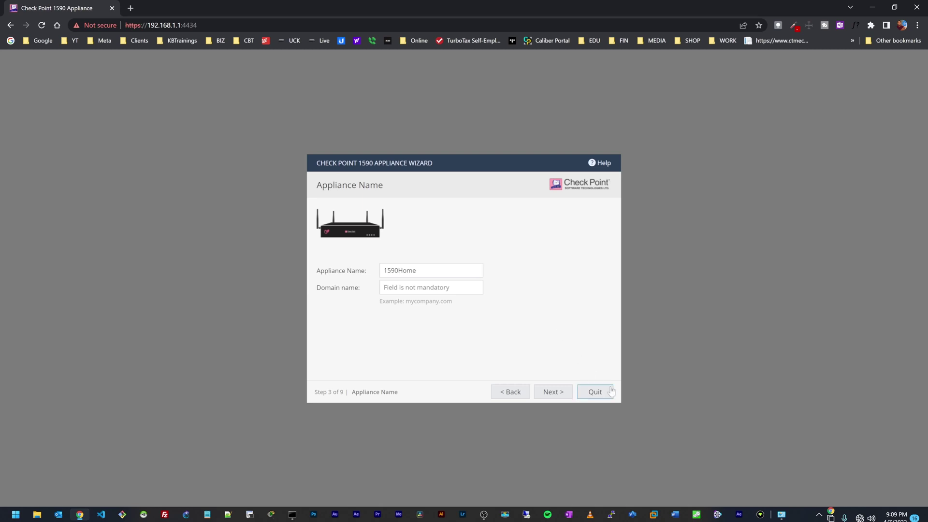
left_click(553, 392)
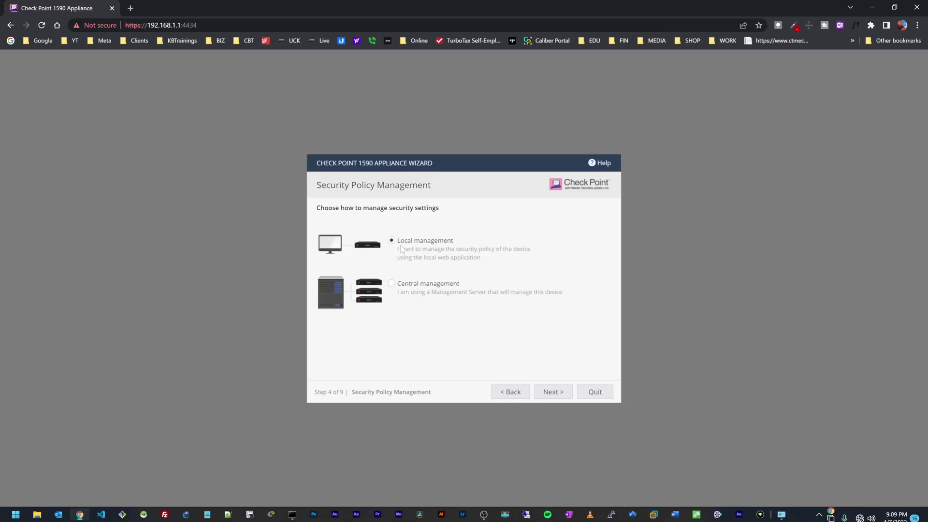
Accept local management of the security policy and connect to the Internet with the DHCP connection type.
left_click(557, 395)
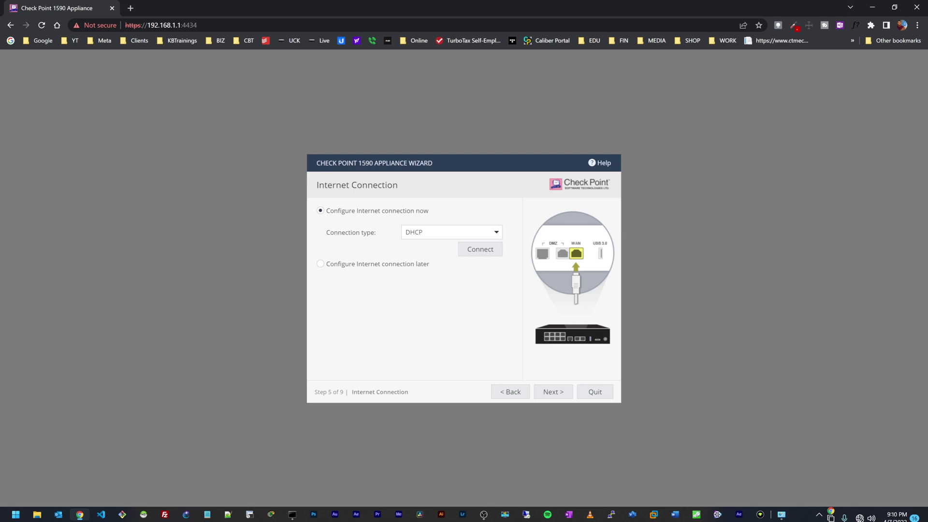
left_click(415, 232)
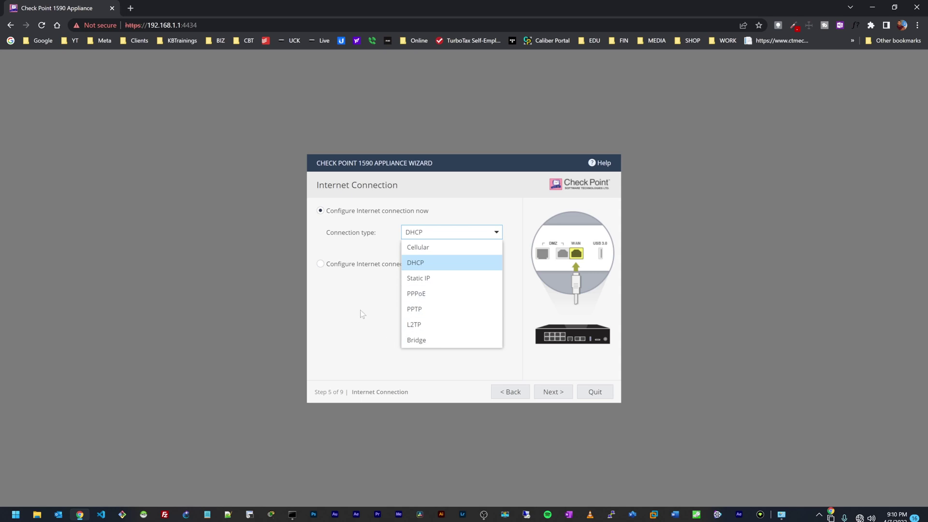
left_click(417, 263)
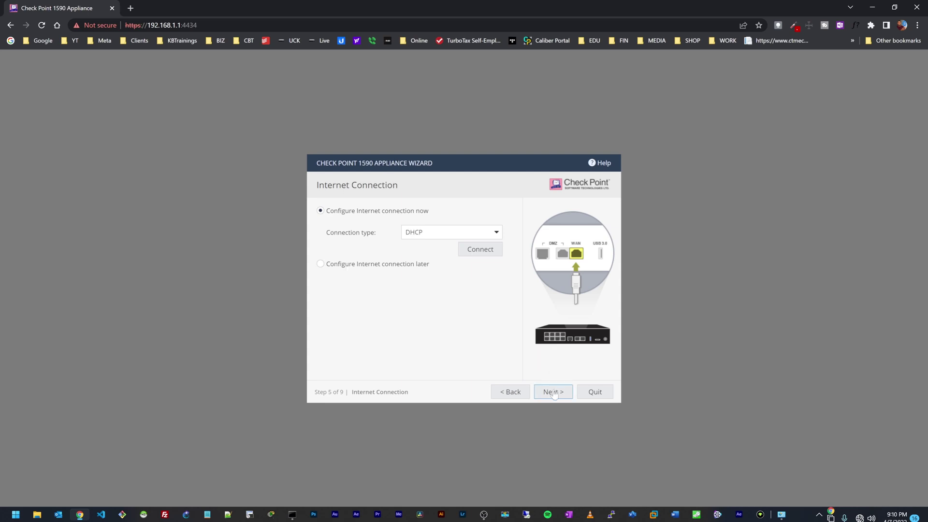
left_click(481, 250)
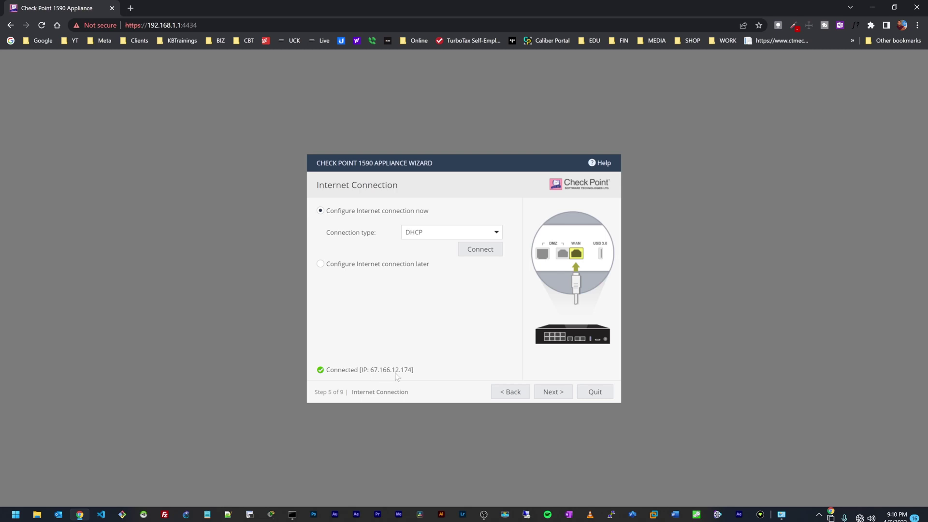
left_click(551, 392)
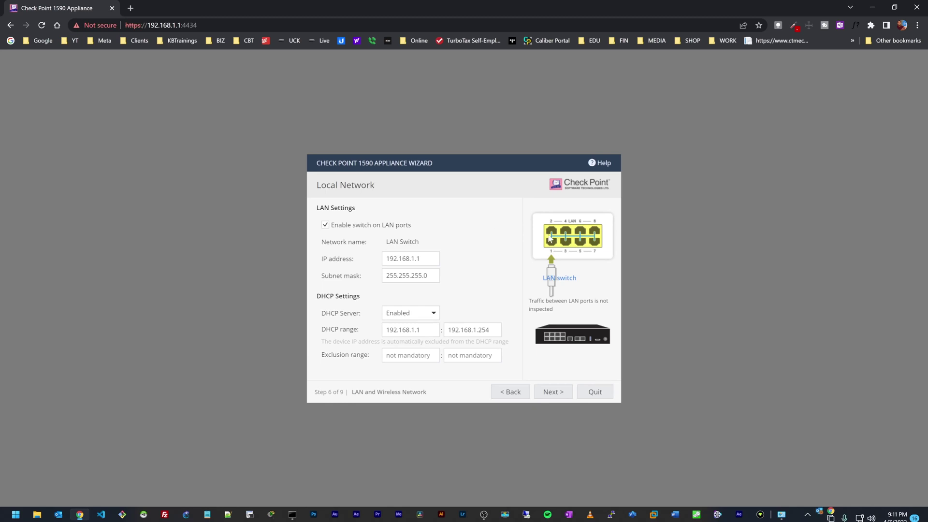
Toggle the switch on LAN ports off and back on, and accept the local network and DHCP server settings.
left_click(325, 225)
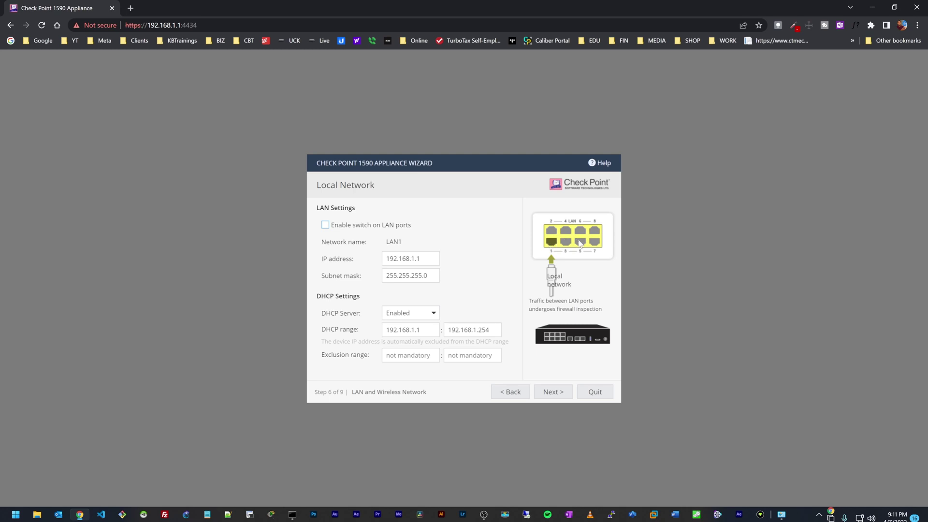
left_click(325, 225)
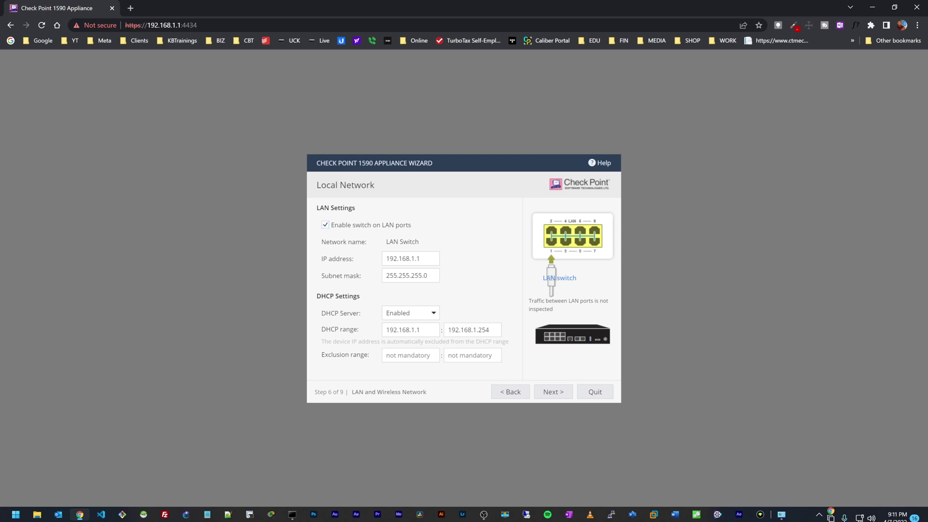
left_click(560, 395)
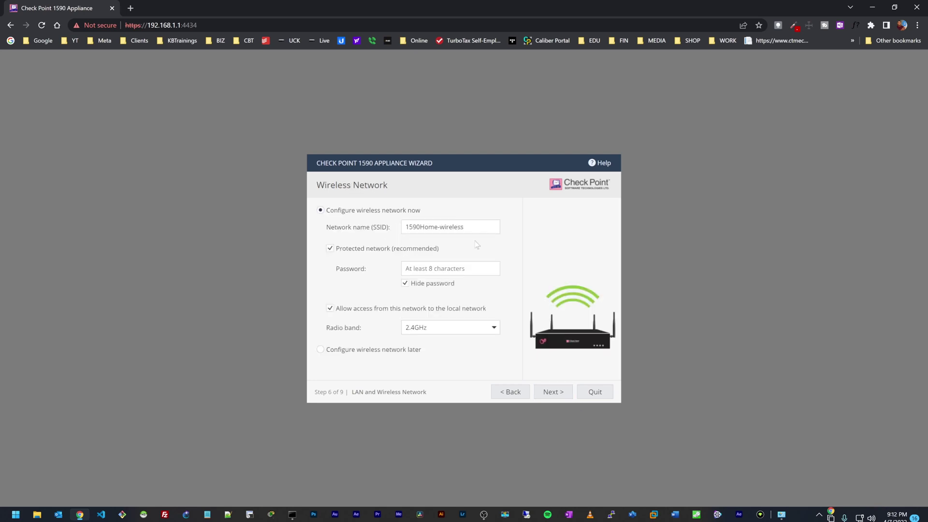
Configure the 1590Home-wireless network with a wireless password on the 2.4GHz radio band.
left_click_drag(478, 227, 405, 227)
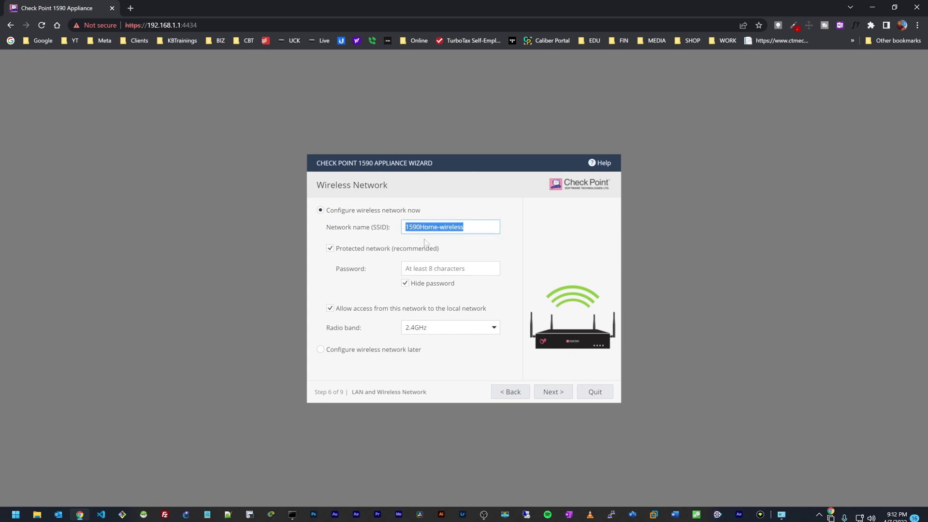
left_click(408, 268)
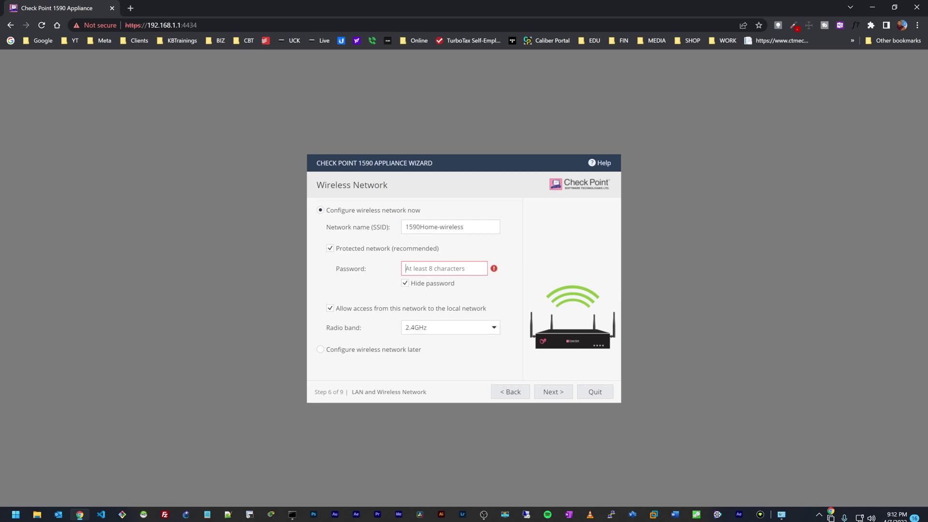
type("••••••••")
left_click(367, 302)
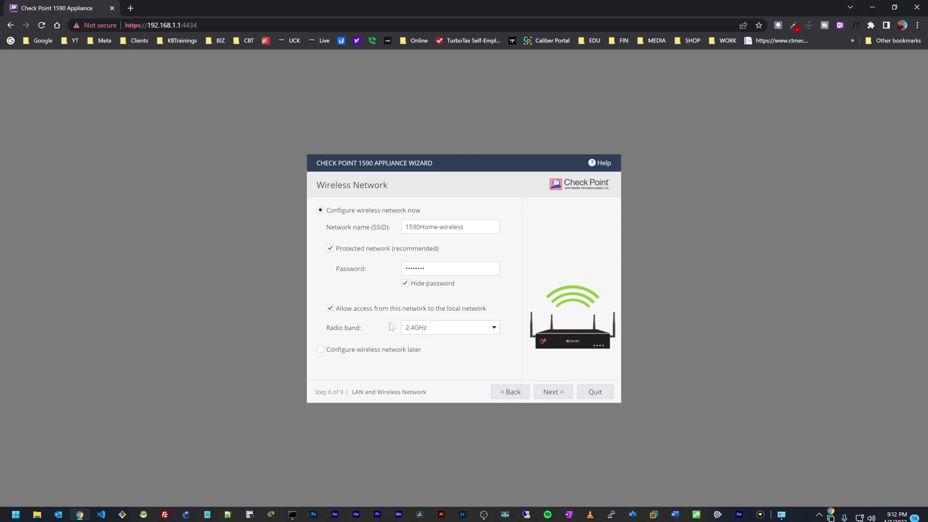
left_click(450, 327)
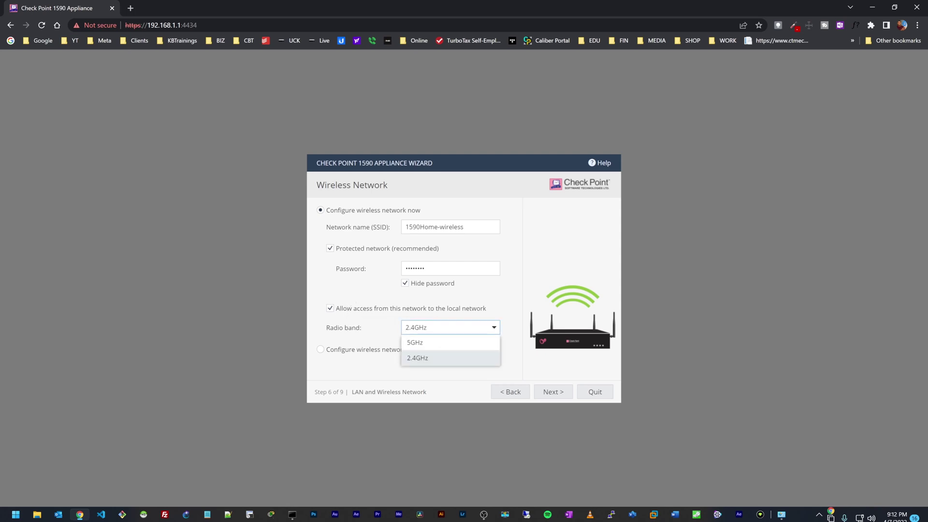
left_click(421, 358)
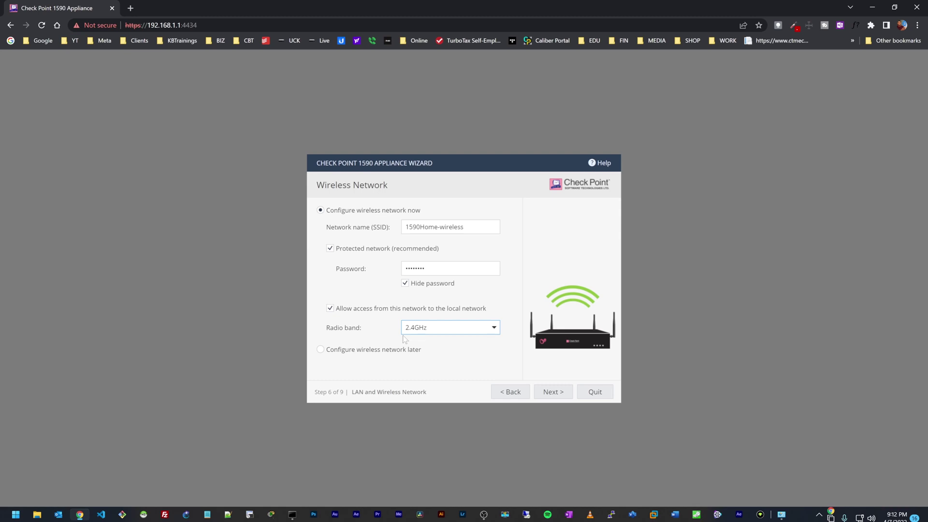
left_click(448, 350)
left_click(538, 393)
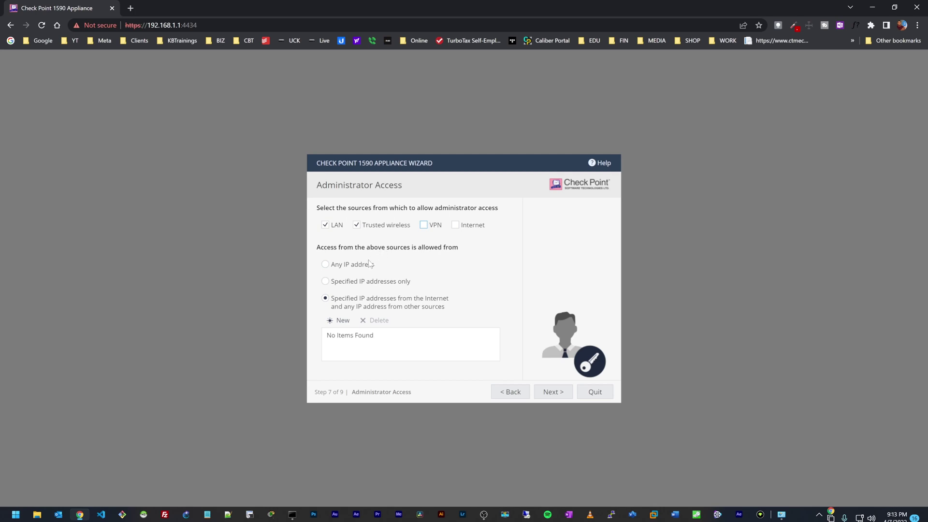
Allow administrator access from any IP address for the LAN and trusted wireless sources.
left_click(325, 265)
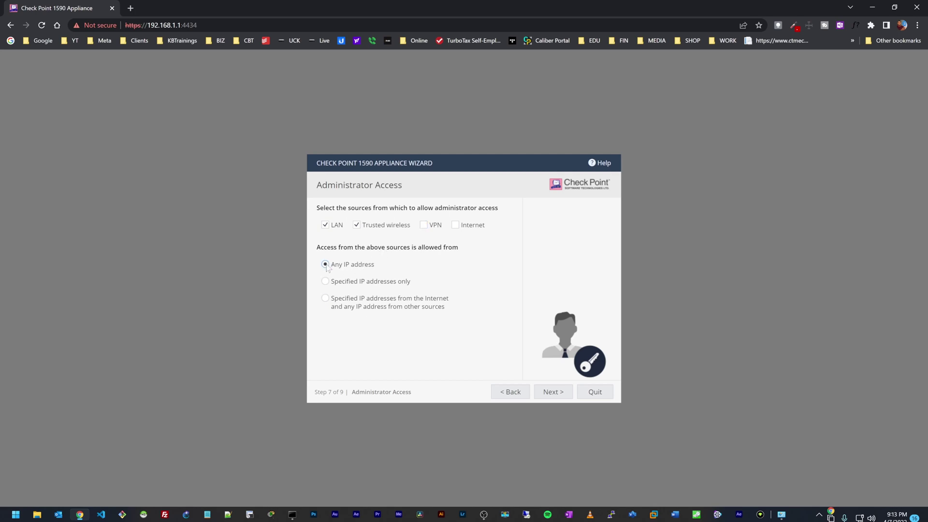
left_click(552, 394)
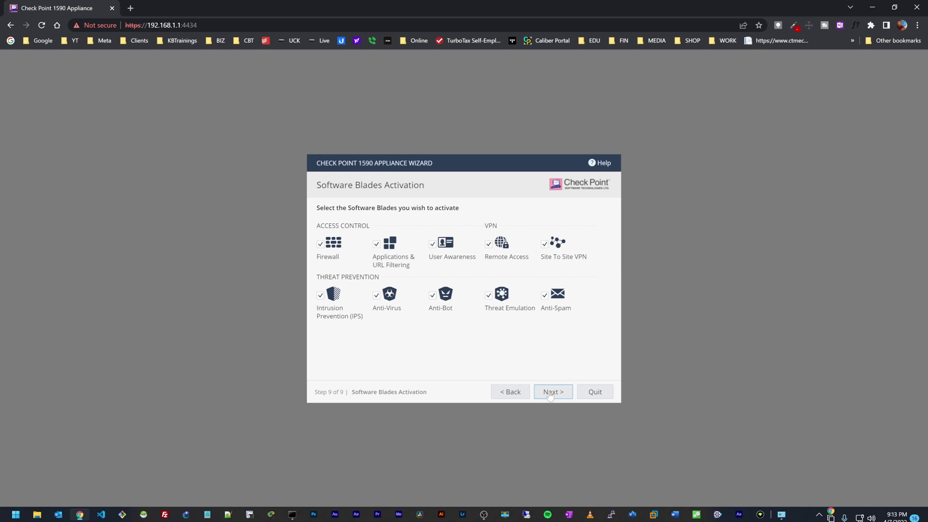
Accept activation of all the software blades and finish the configuration wizard.
mouse_move(340, 249)
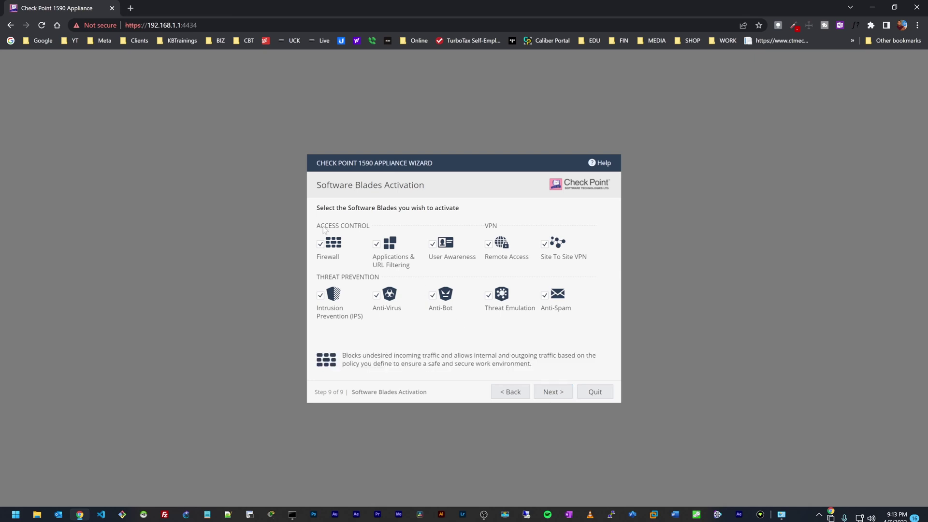
mouse_move(488, 250)
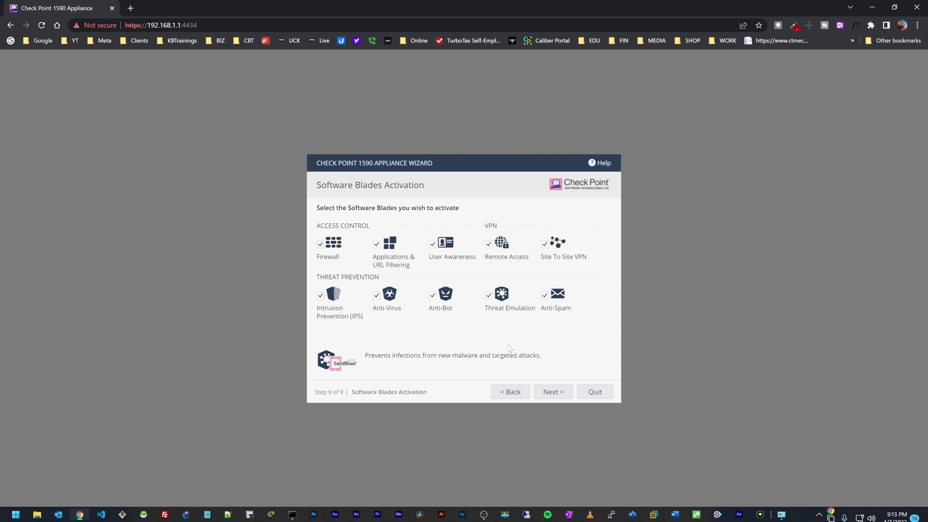
left_click(553, 393)
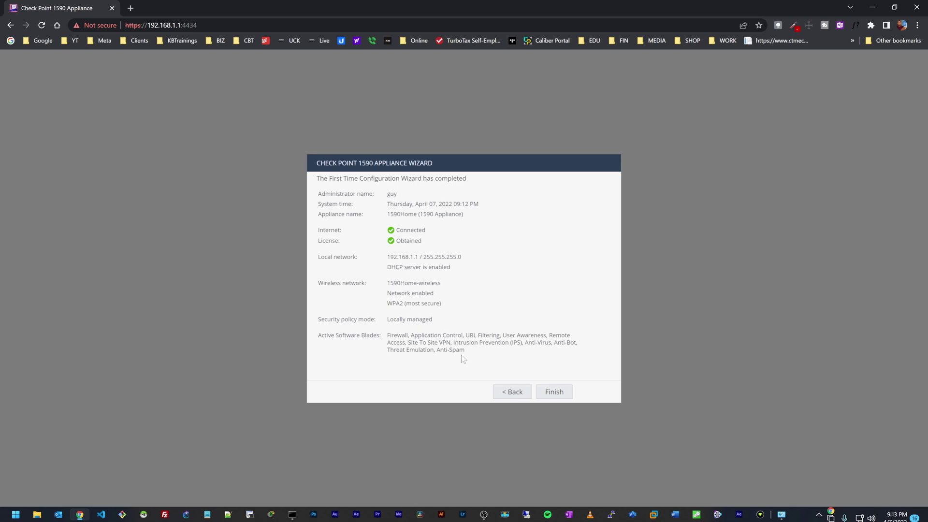
left_click(549, 393)
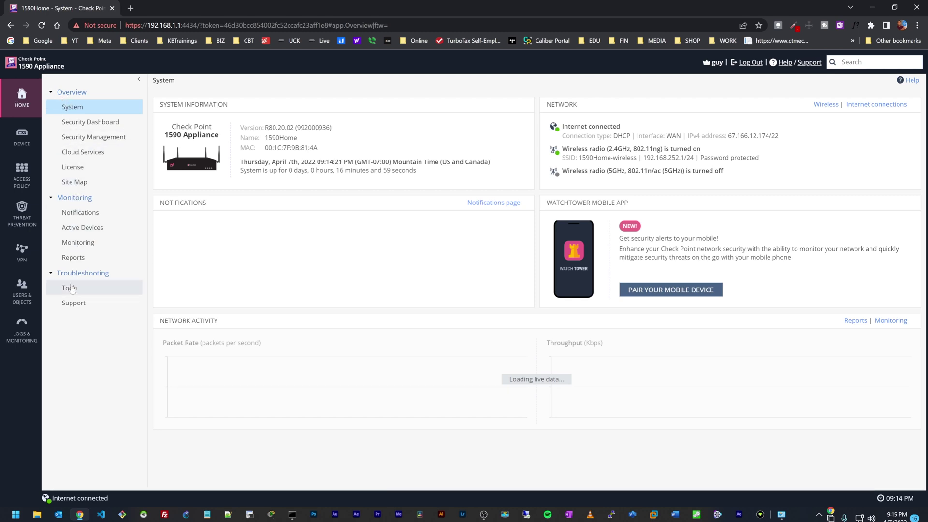
Review the device's Internet settings page and the firewall's access policy control page.
left_click(22, 135)
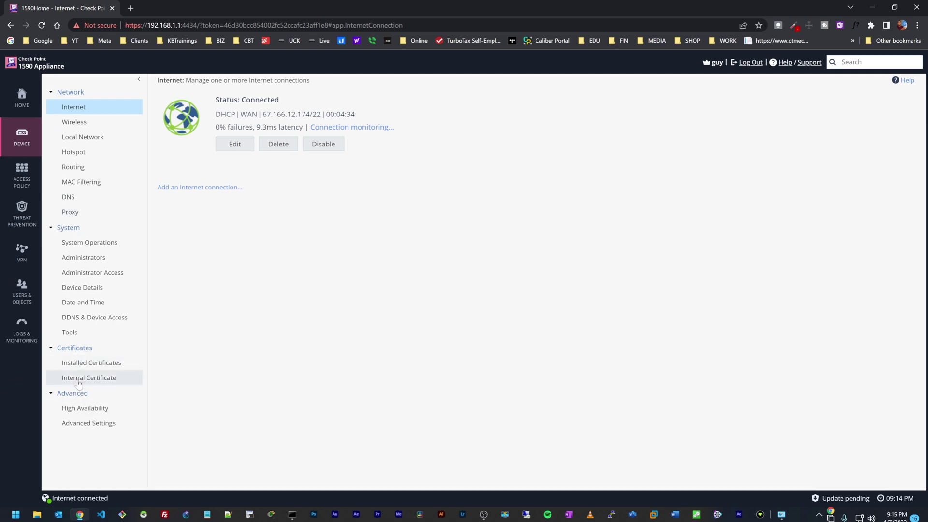
left_click(27, 183)
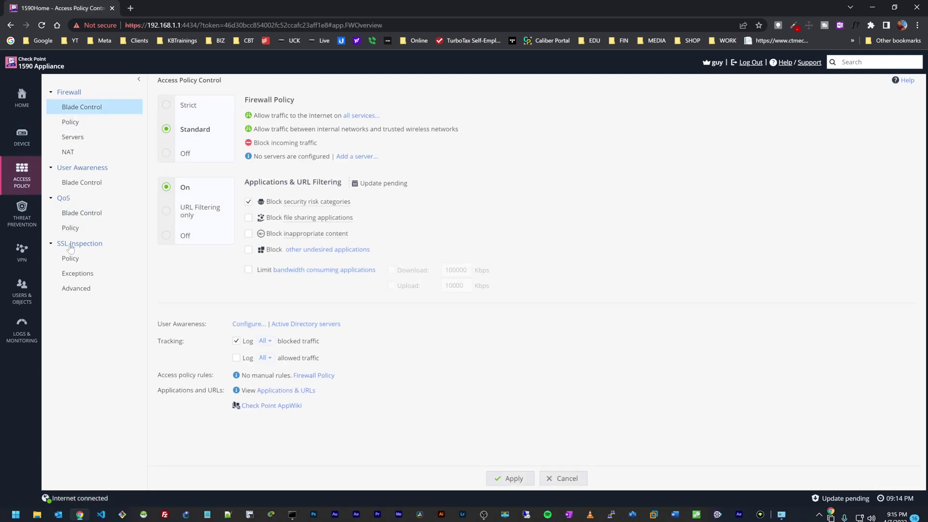
Review the Threat Prevention, VPN, Users & Objects and security logs pages, and return to the Home system overview.
left_click(26, 211)
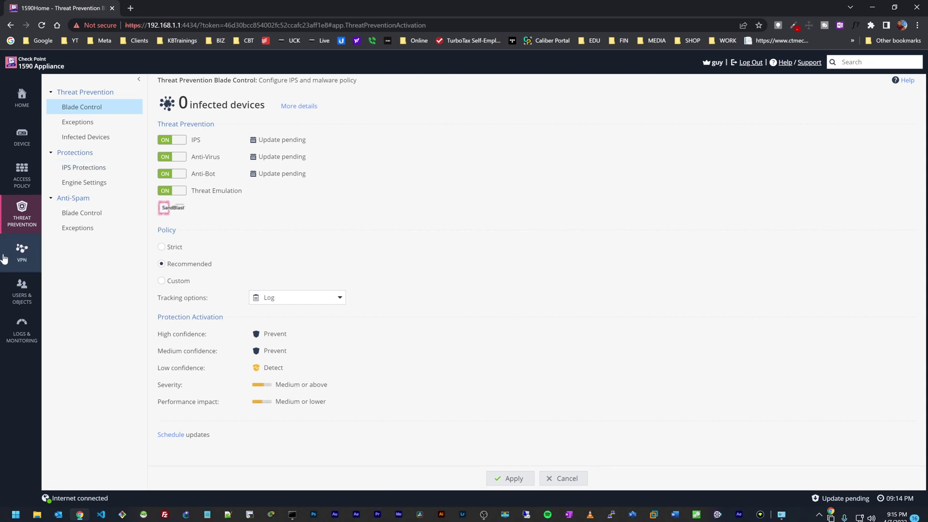
left_click(22, 252)
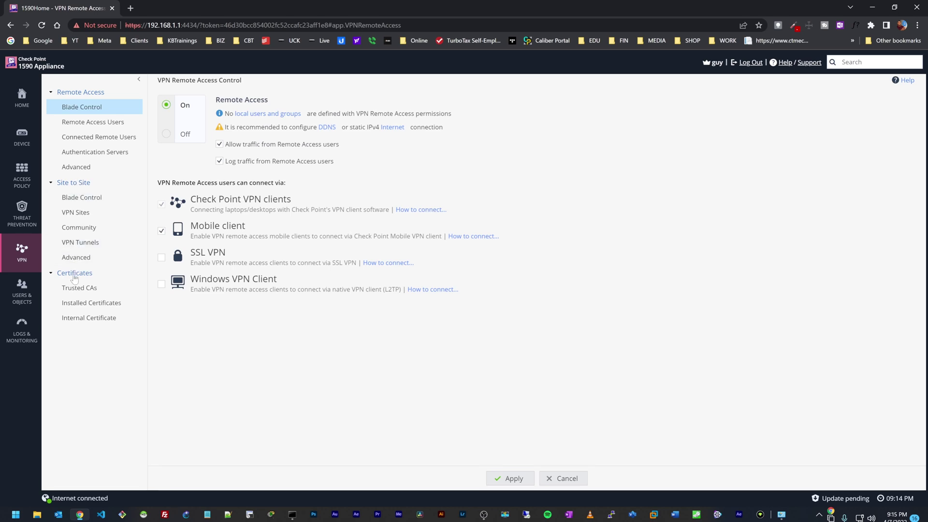
left_click(26, 294)
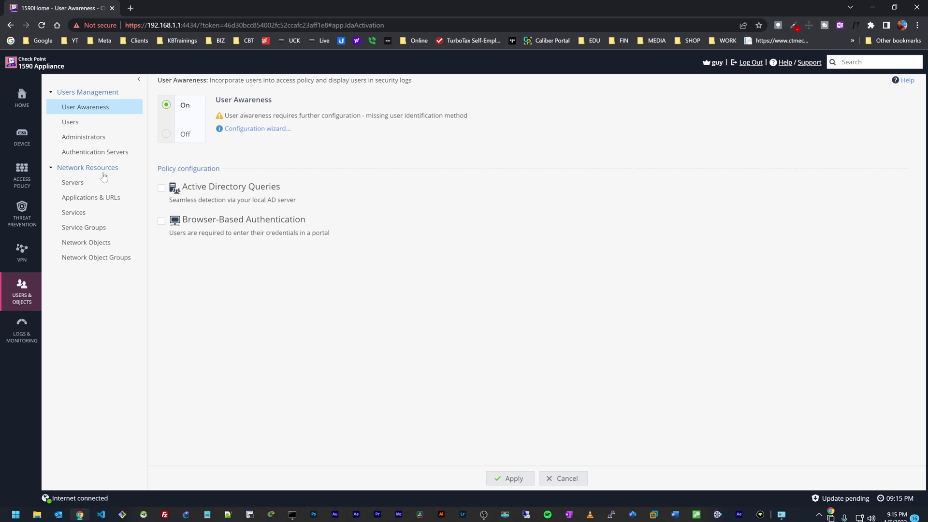
left_click(24, 336)
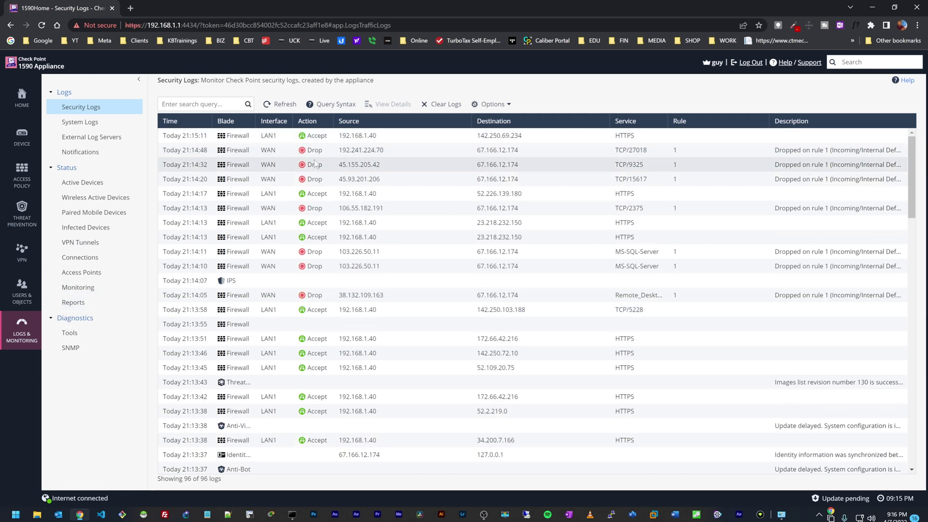
left_click(25, 104)
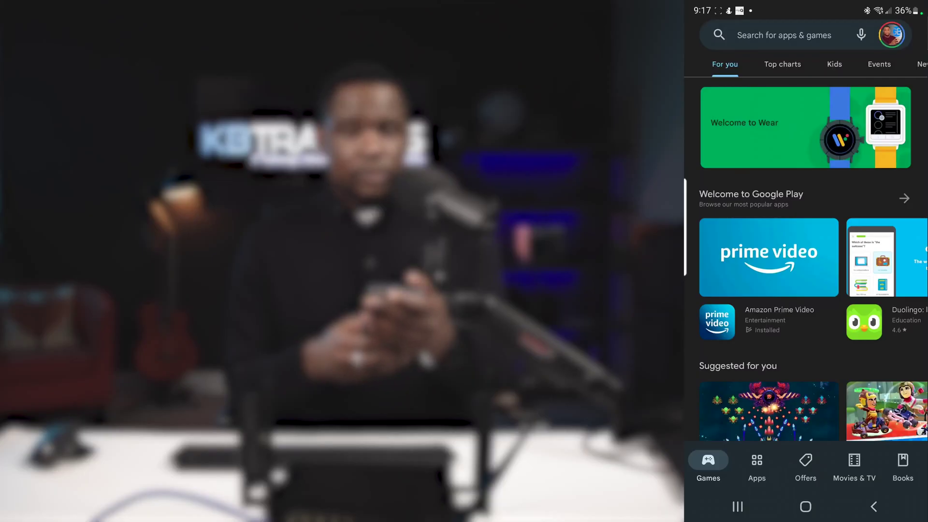
In Google Play on the phone, search for watchtower and install the Check Point WatchTower app.
left_click(757, 35)
left_click(735, 70)
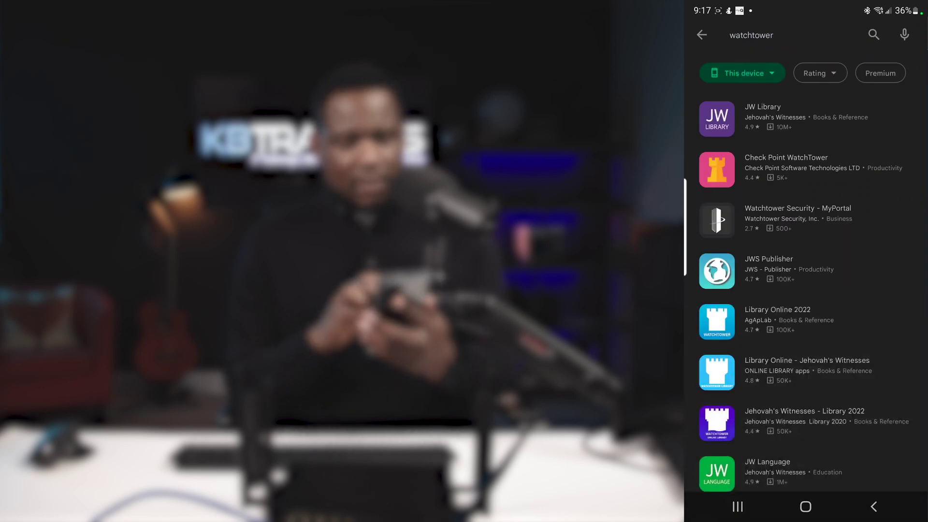
left_click(817, 169)
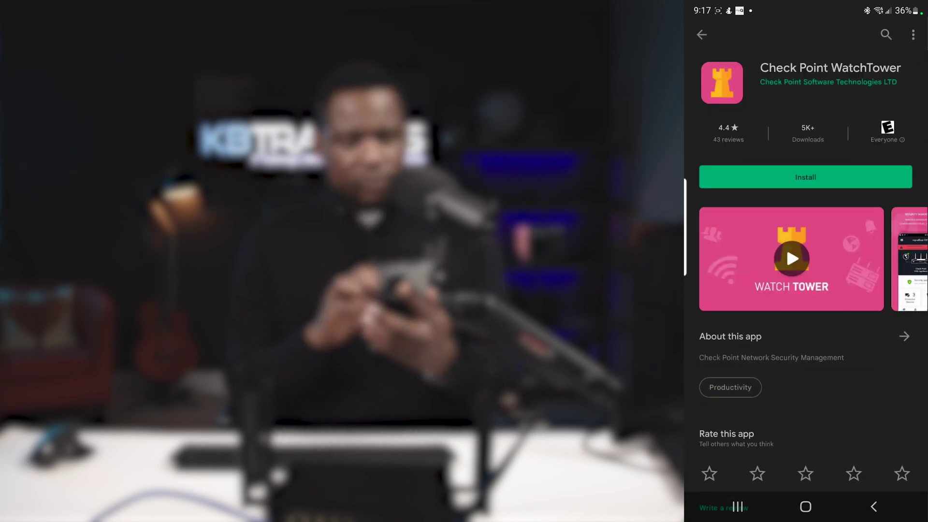
left_click(805, 177)
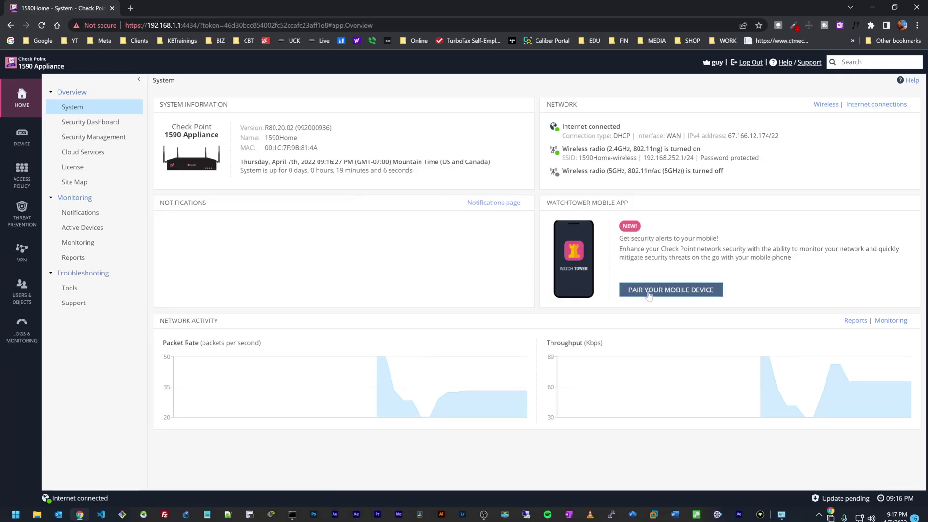
In the appliance's web interface, generate a one-time mobile pairing QR code for the administrator and allow gateway access from mobile devices.
left_click(648, 294)
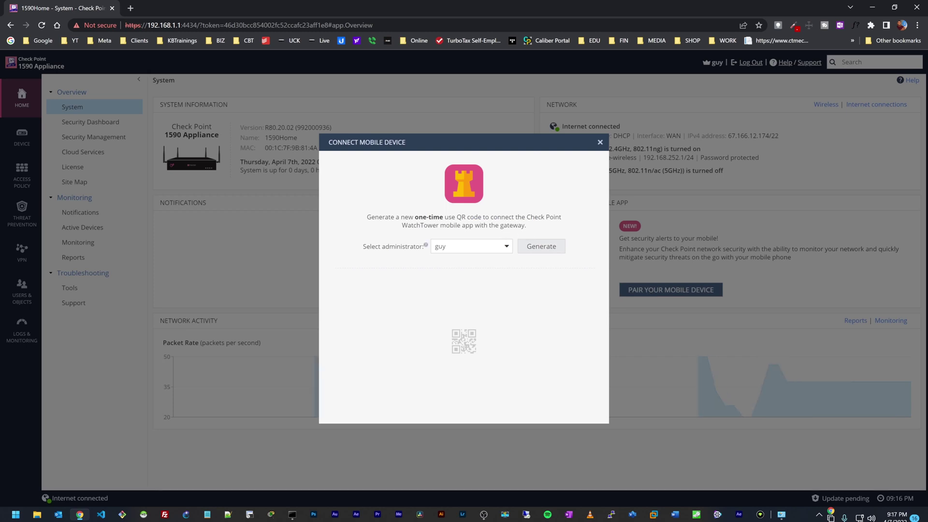
left_click(534, 246)
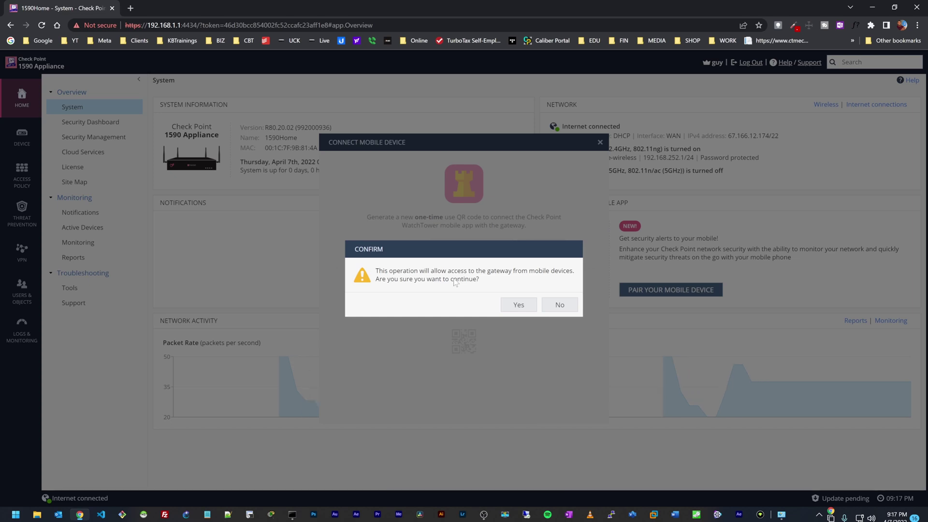
left_click(511, 306)
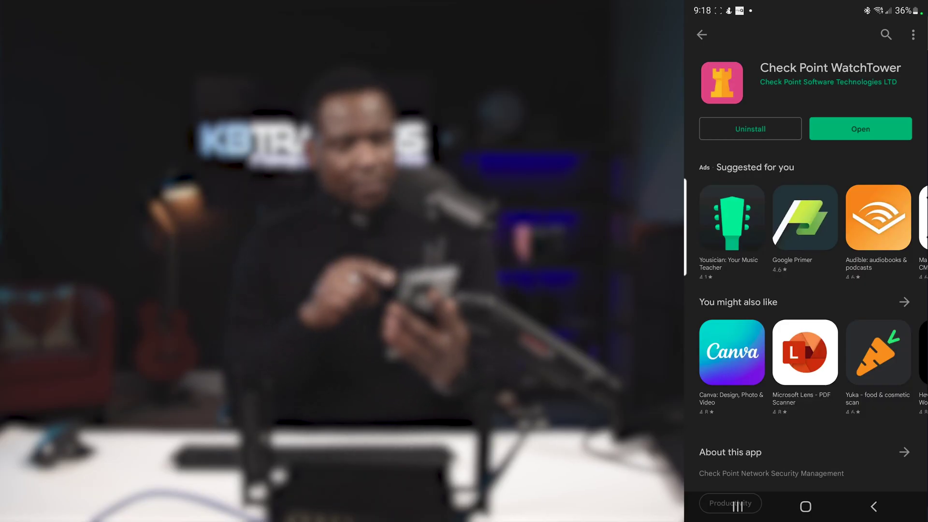
Open the WatchTower app on the phone and go through its introductory tour to the end.
left_click(885, 128)
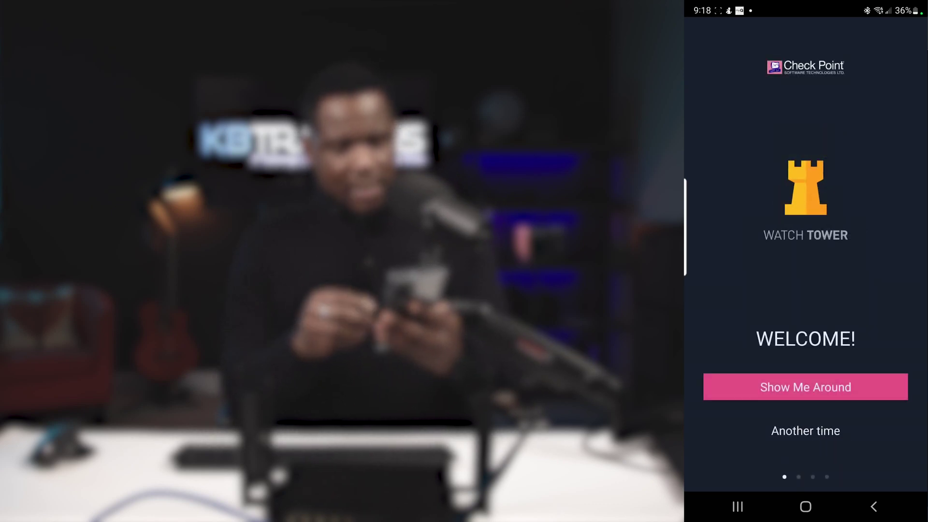
left_click(805, 387)
left_click(900, 454)
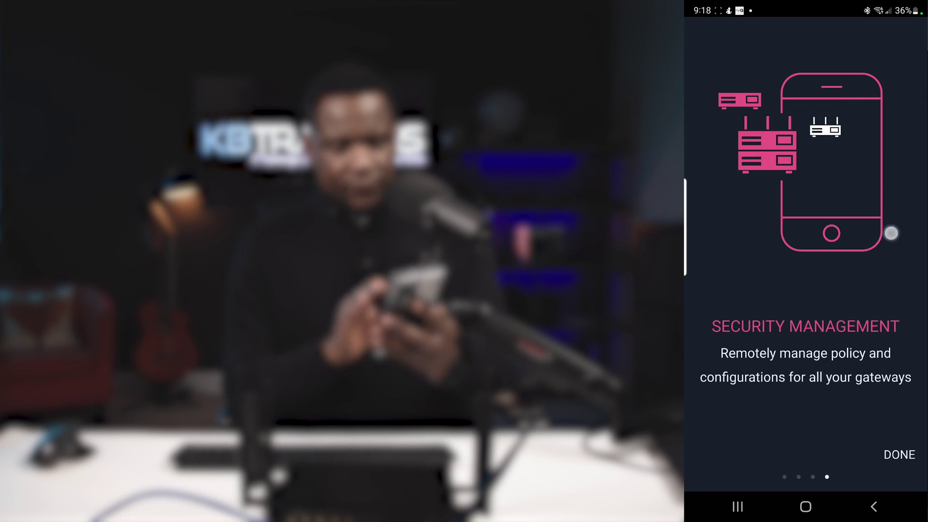
left_click(899, 454)
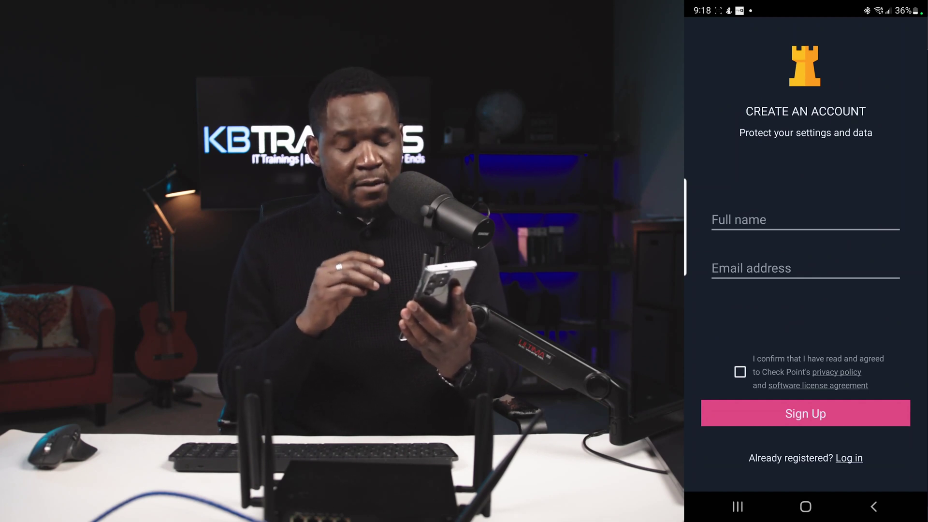
Log in to the existing WatchTower account with its email address and password, and postpone enabling Touch ID login.
left_click(849, 458)
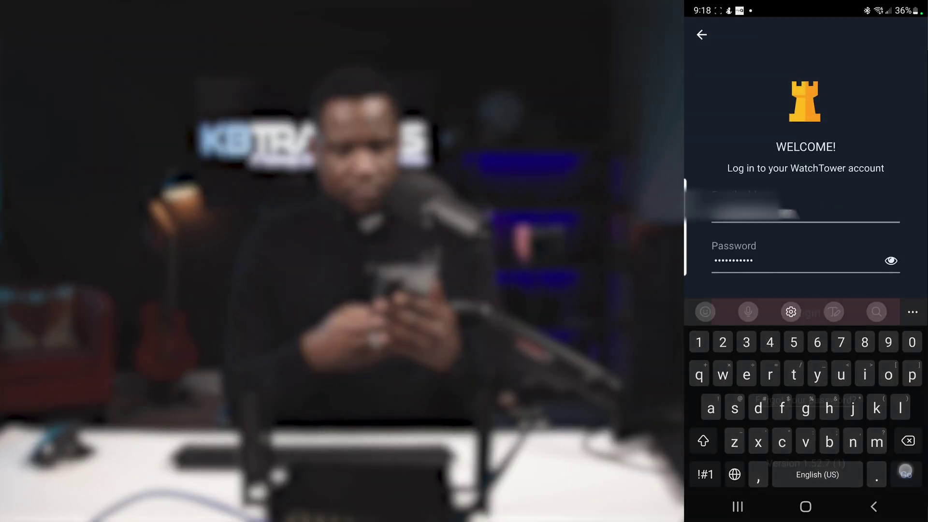
key("Return")
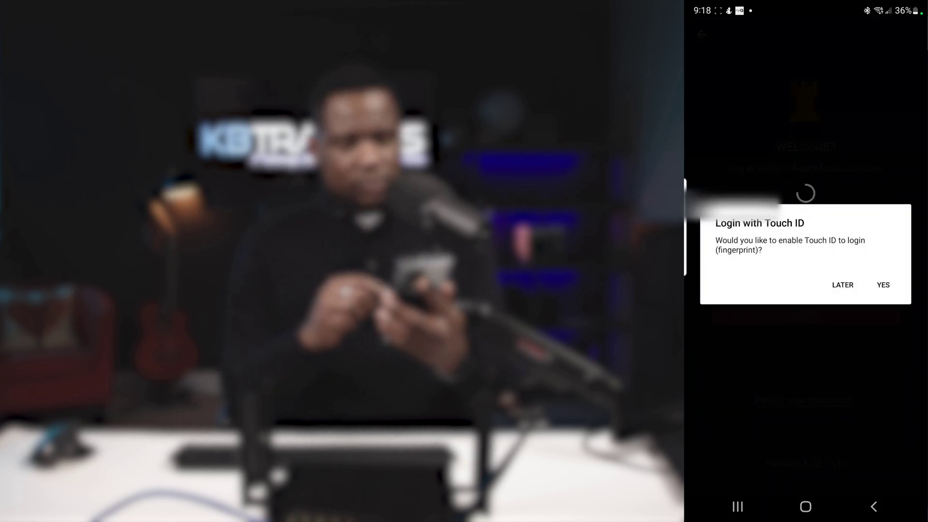
left_click(842, 284)
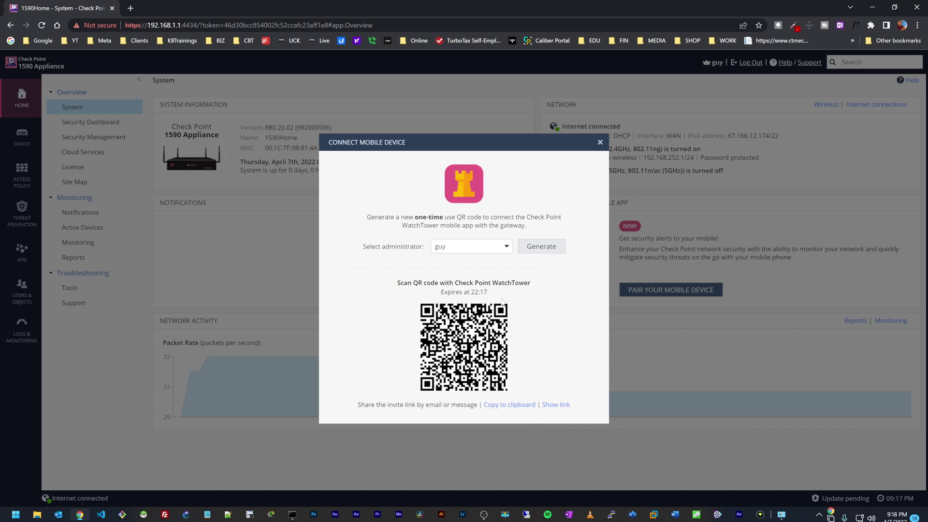
Scan the pairing QR code with camera access allowed while using the app, and enter the administrator password for the 1590Home gateway.
left_click(844, 418)
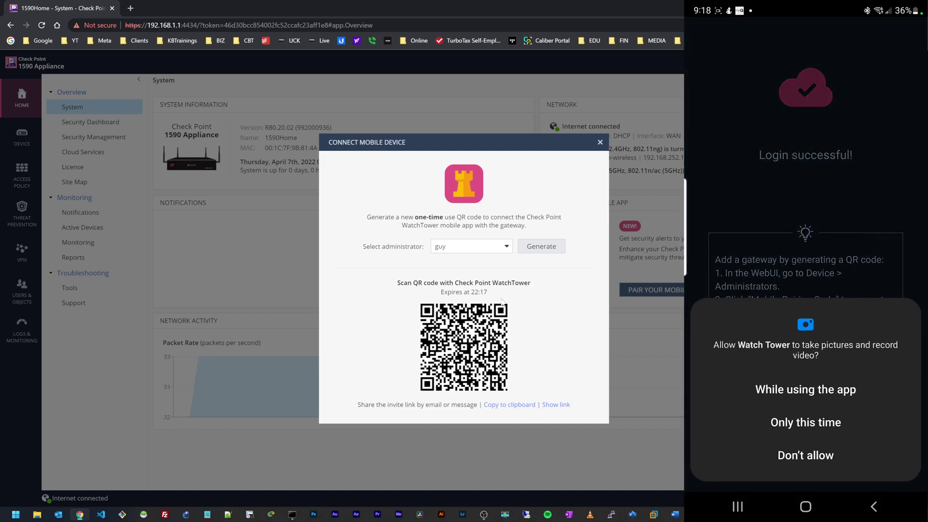
left_click(805, 389)
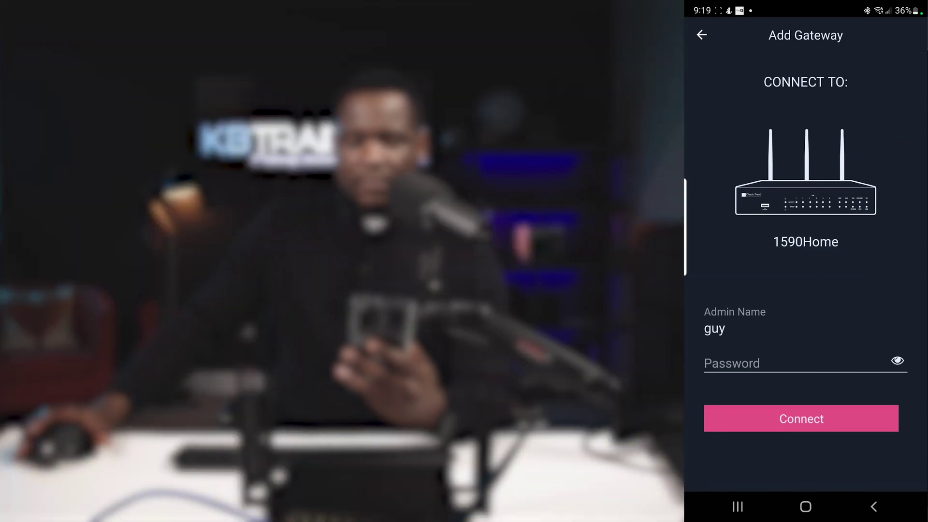
left_click(735, 362)
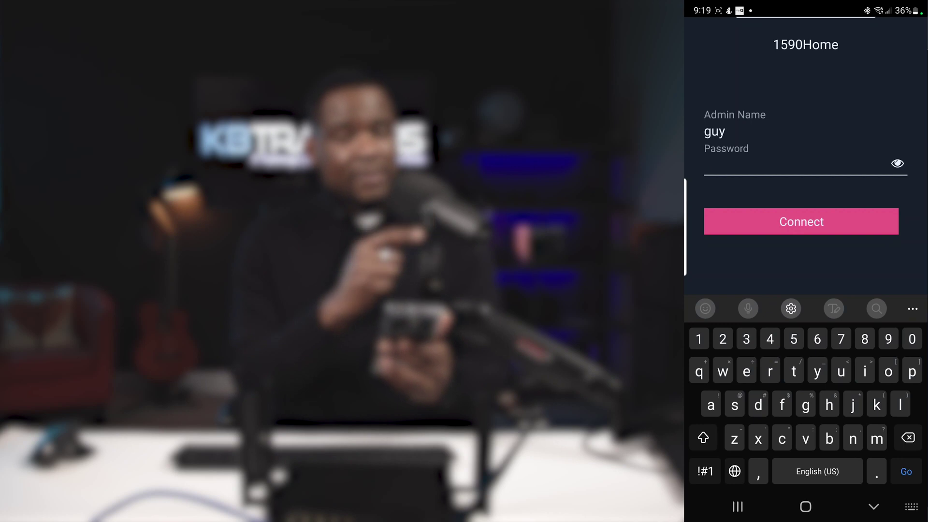
left_click(705, 440)
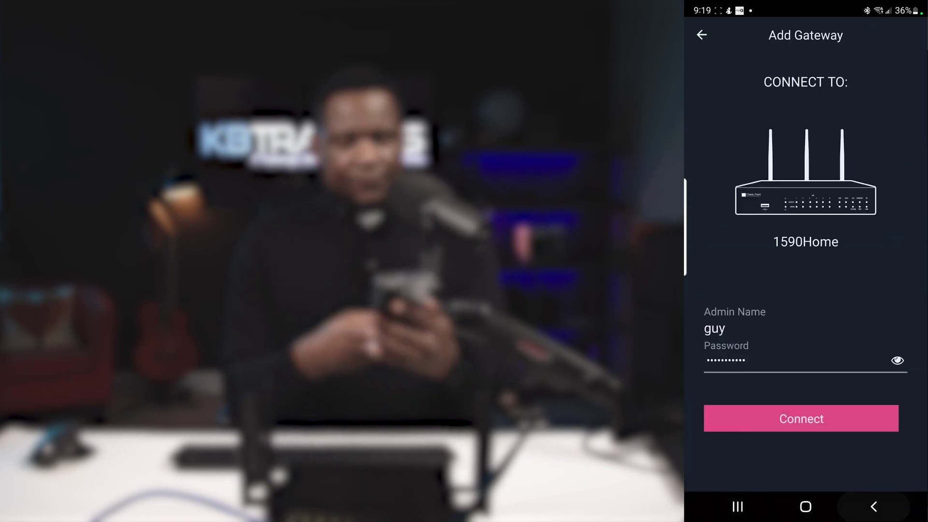